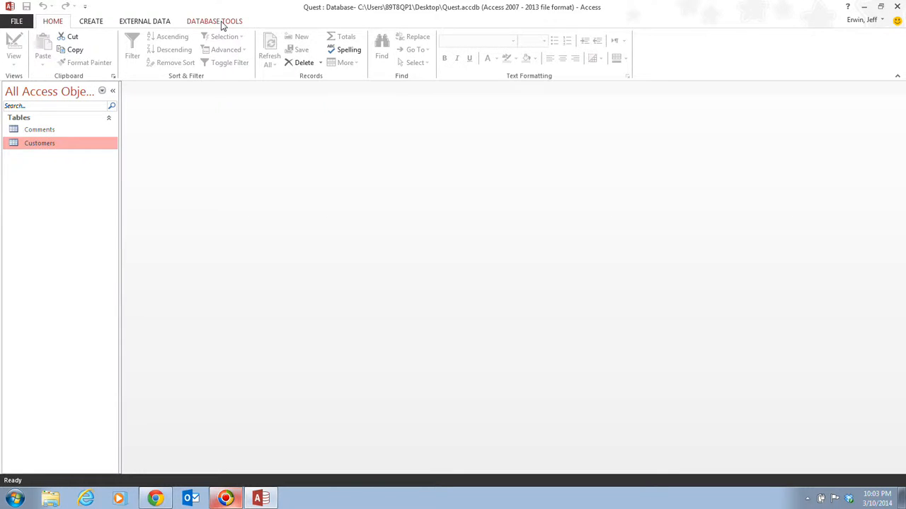
# Open the database's relationships layout and add the Customers and Comments tables to it.
pyautogui.click(221, 23)
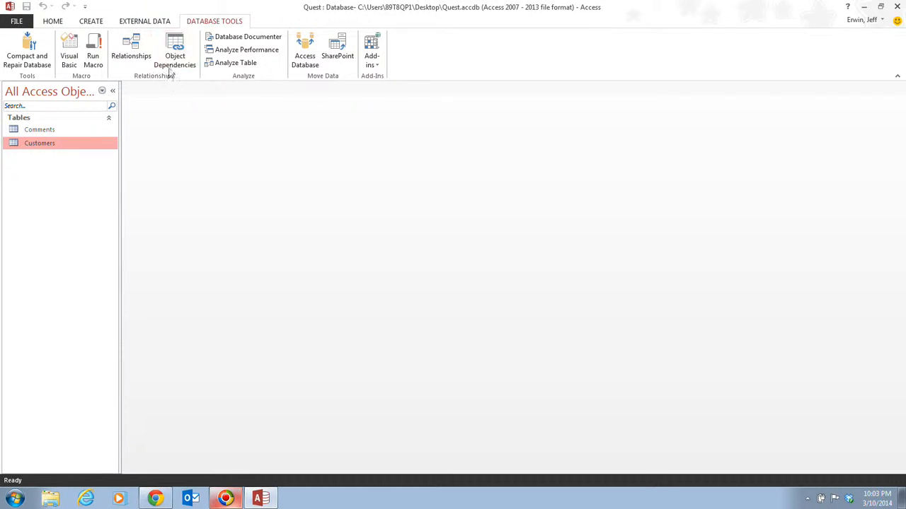
pyautogui.click(131, 55)
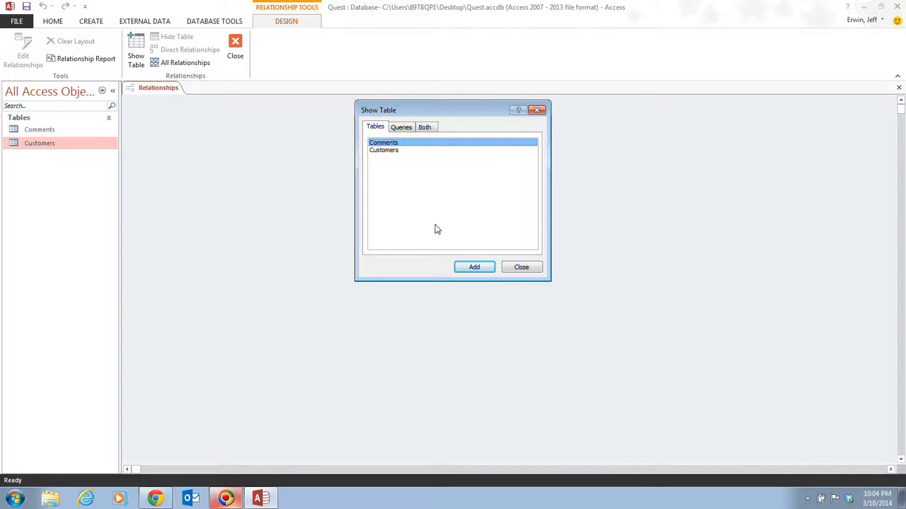
pyautogui.click(390, 151)
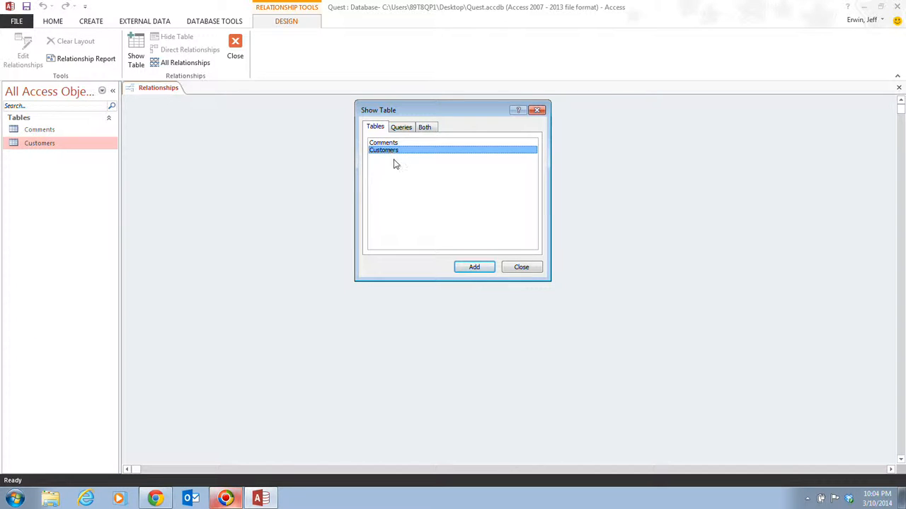
pyautogui.click(474, 266)
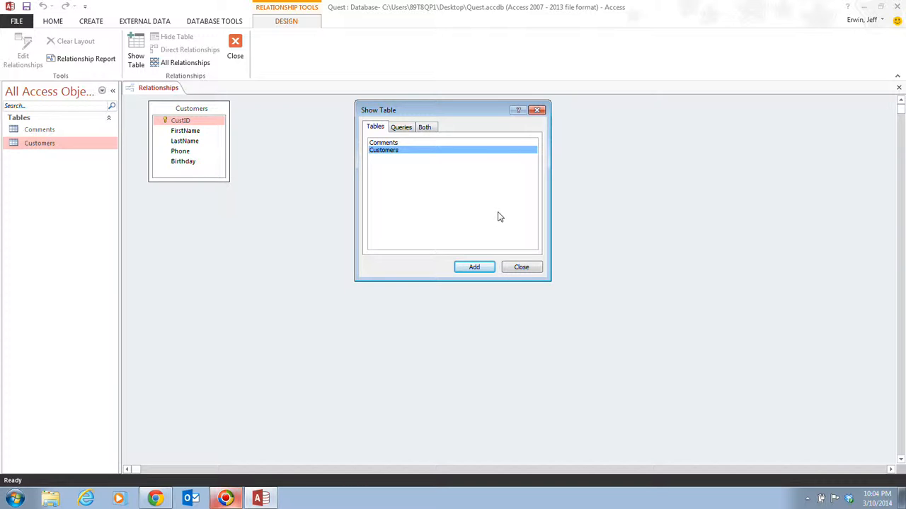
pyautogui.click(463, 143)
pyautogui.click(487, 268)
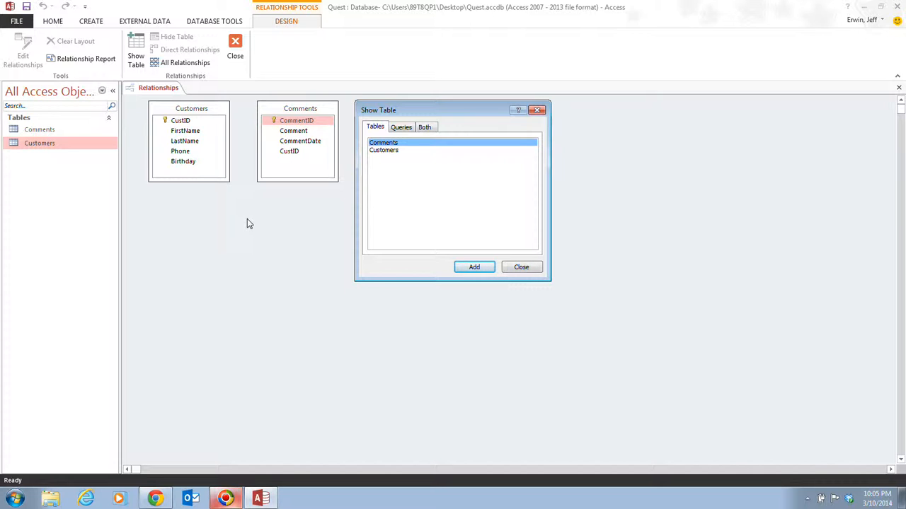
pyautogui.click(521, 267)
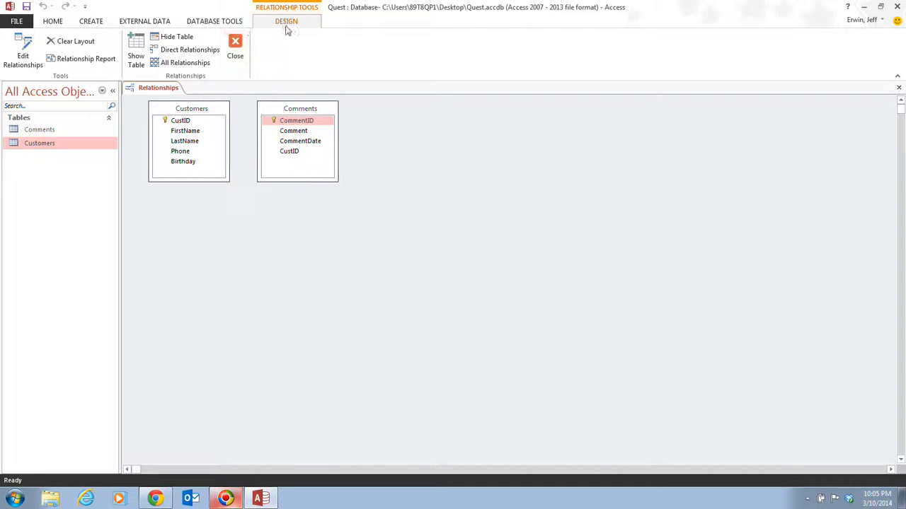
pyautogui.click(140, 51)
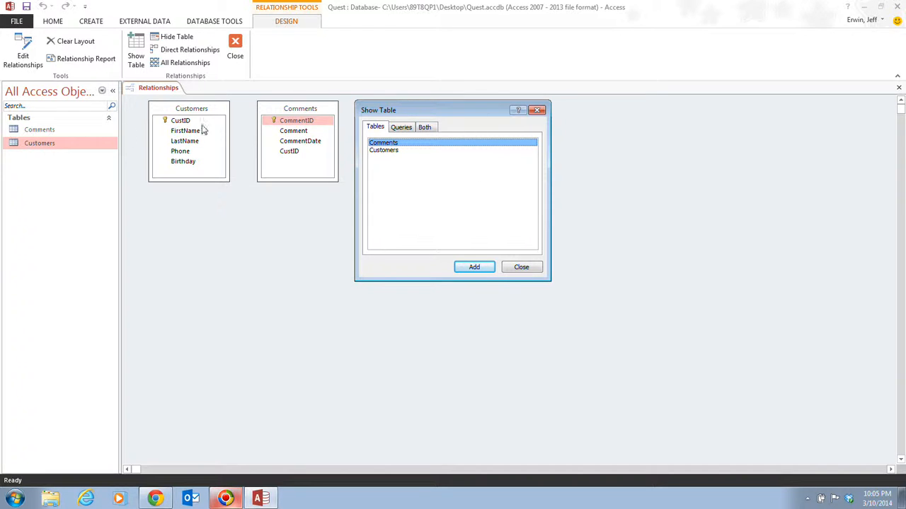
pyautogui.click(522, 266)
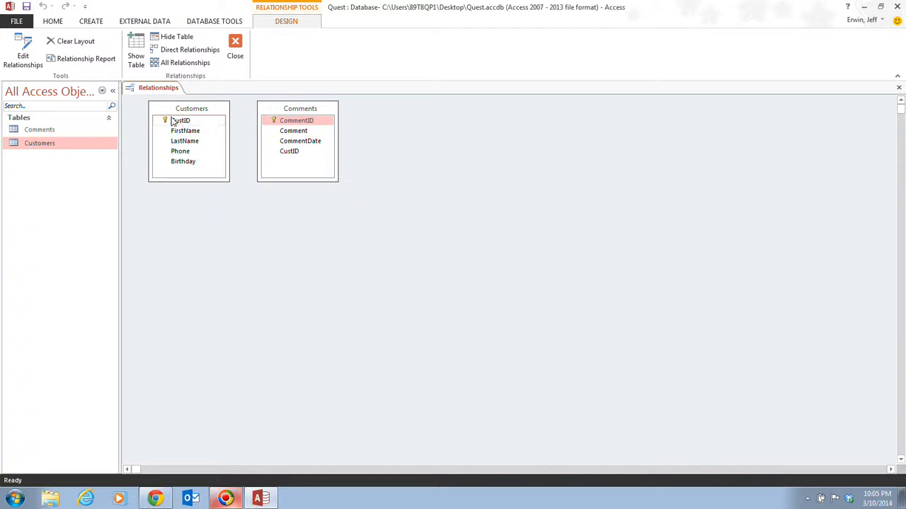
# Create a one-to-many relationship from CustID in Customers to CustID in Comments, enforcing referential integrity.
pyautogui.moveTo(188, 124); pyautogui.dragTo(293, 155)
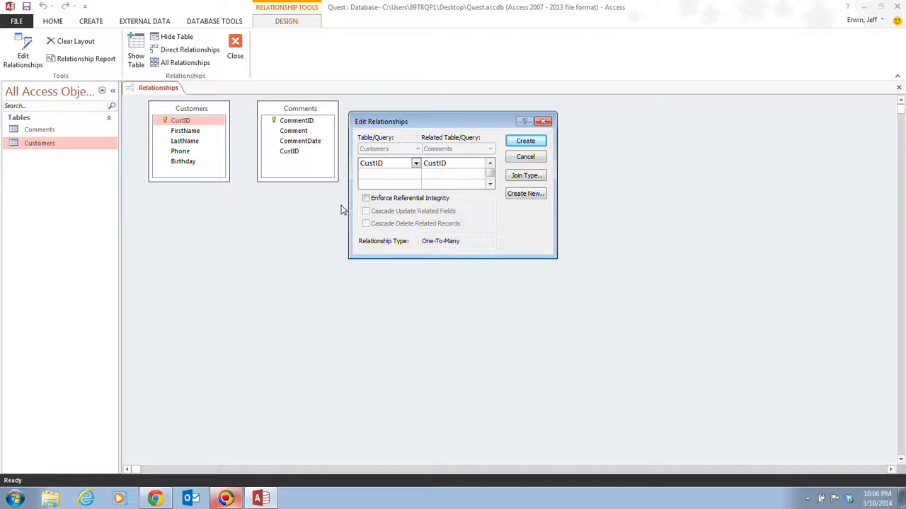
pyautogui.click(365, 198)
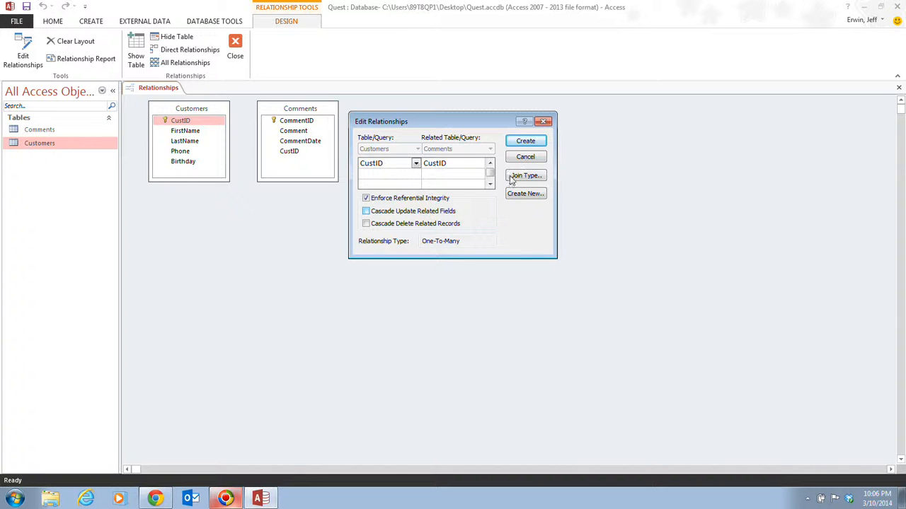
pyautogui.click(536, 143)
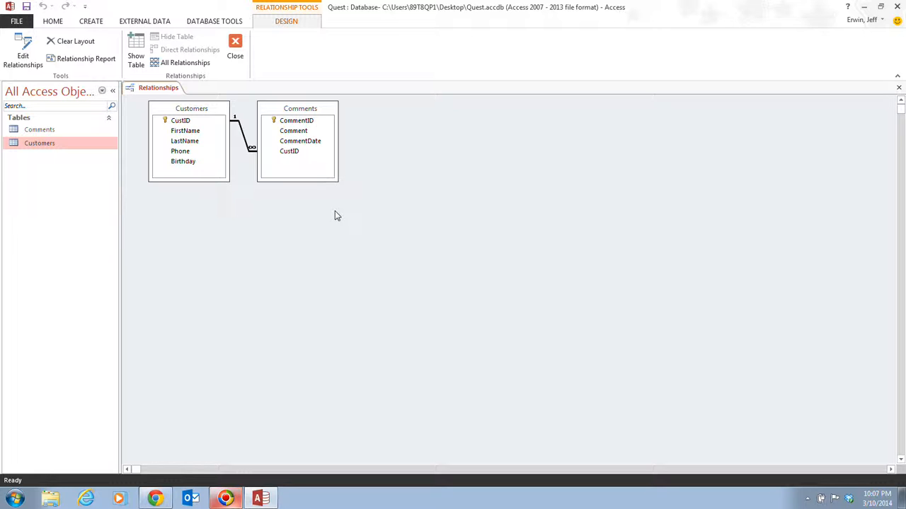
pyautogui.rightClick(245, 138)
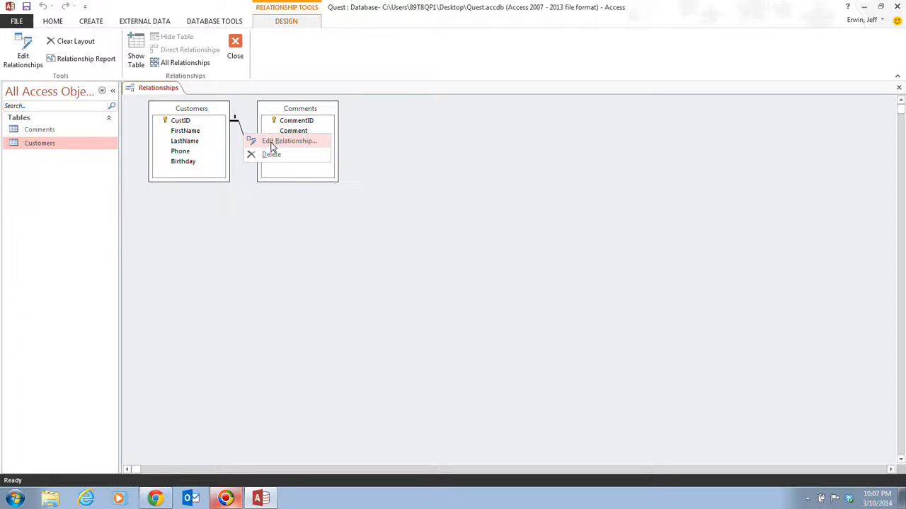
pyautogui.click(290, 219)
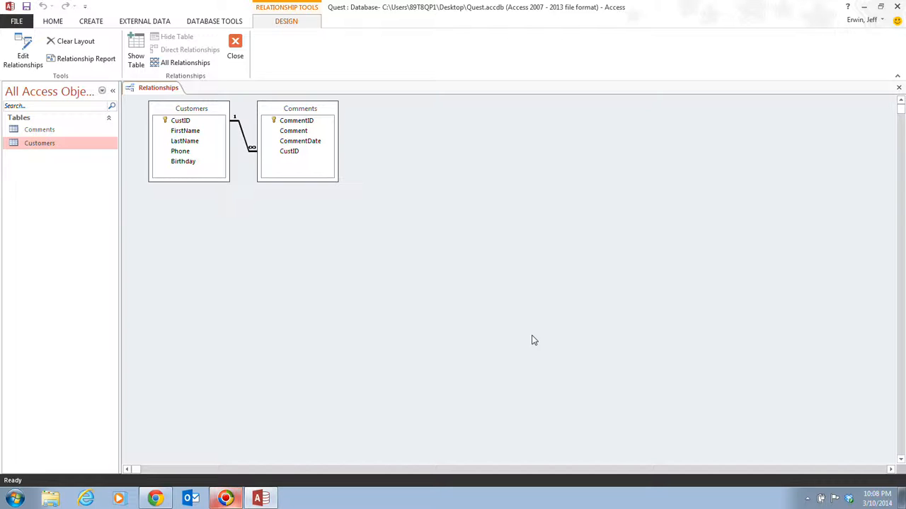
# Close the relationships layout, saving its changes, and open the Customers table in Datasheet view.
pyautogui.rightClick(159, 90)
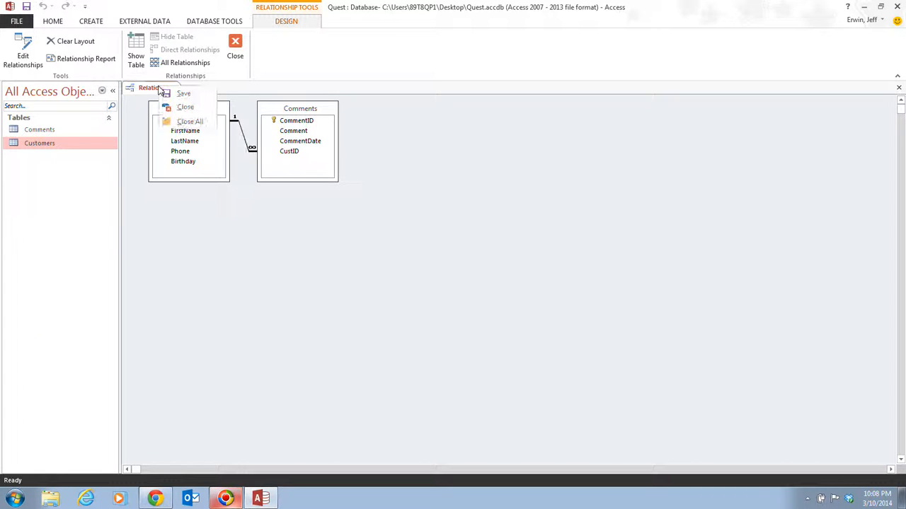
pyautogui.click(179, 109)
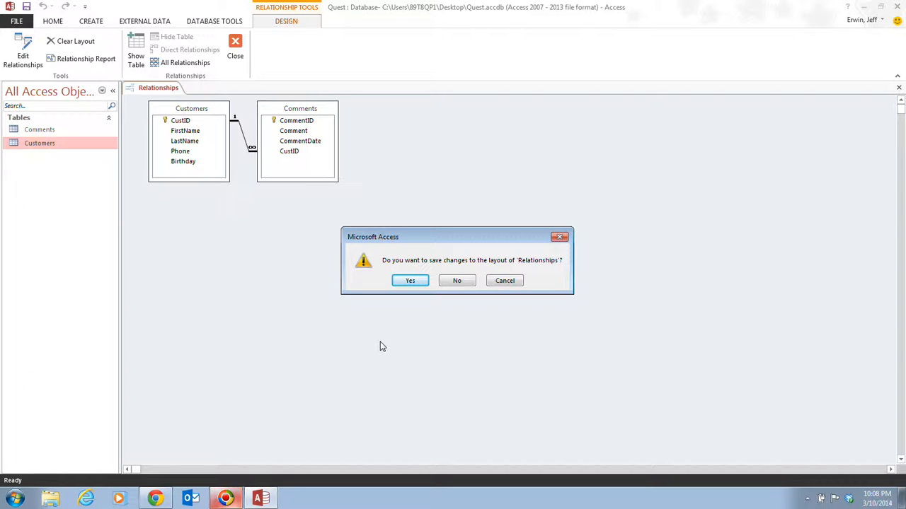
pyautogui.click(412, 282)
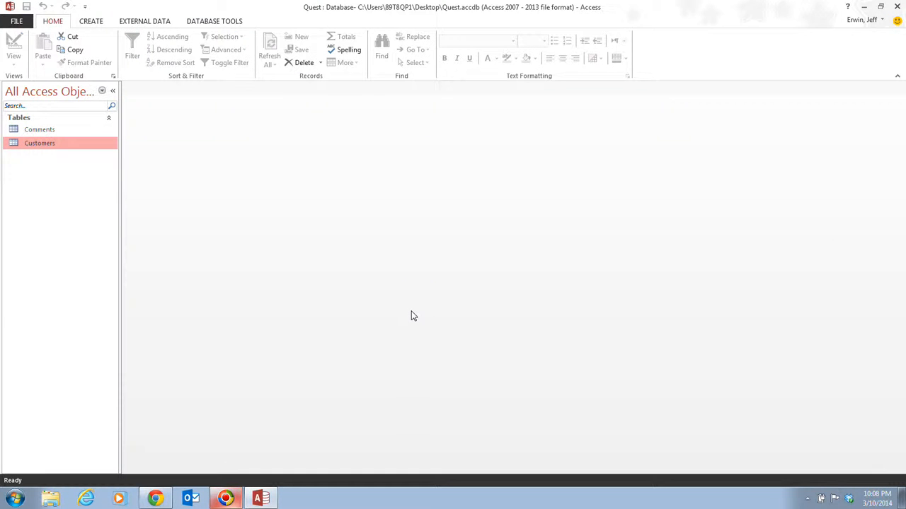
pyautogui.doubleClick(63, 145)
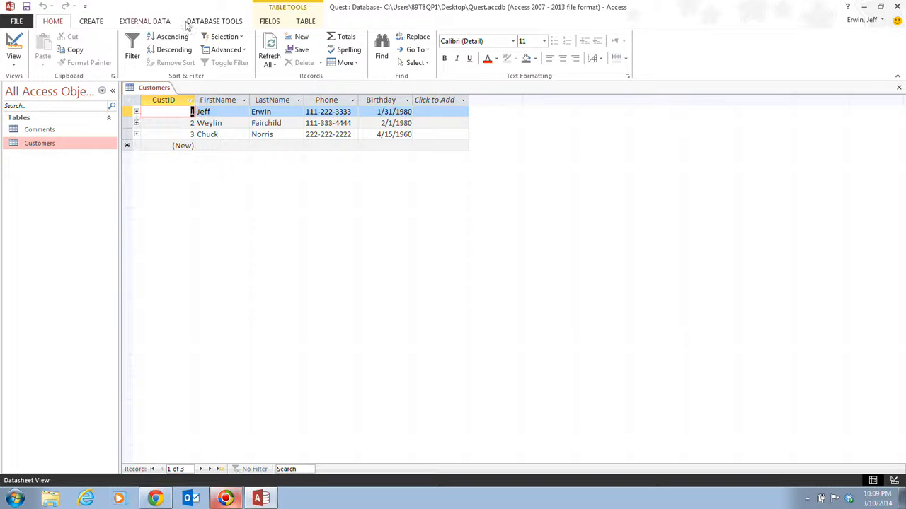
# Reopen the relationships layout, generate a relationship report and examine the linked tables in its print preview.
pyautogui.click(221, 23)
pyautogui.click(138, 57)
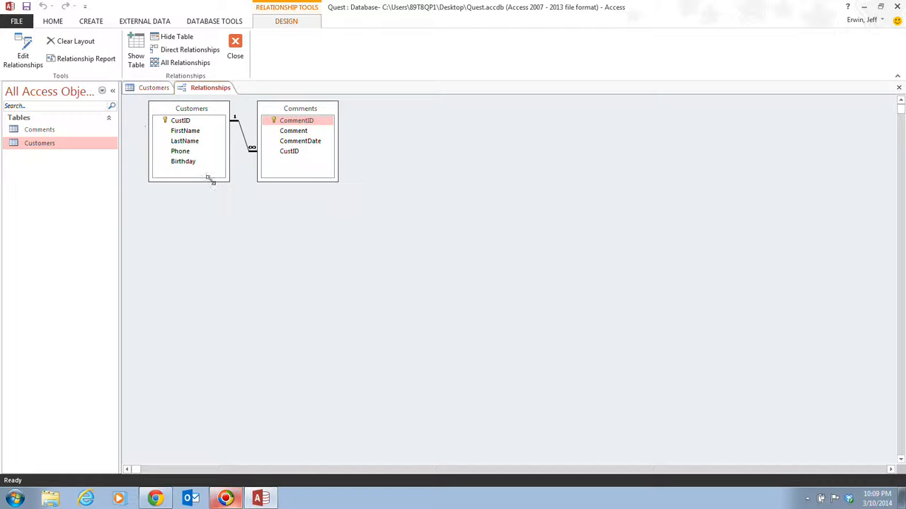
pyautogui.click(86, 59)
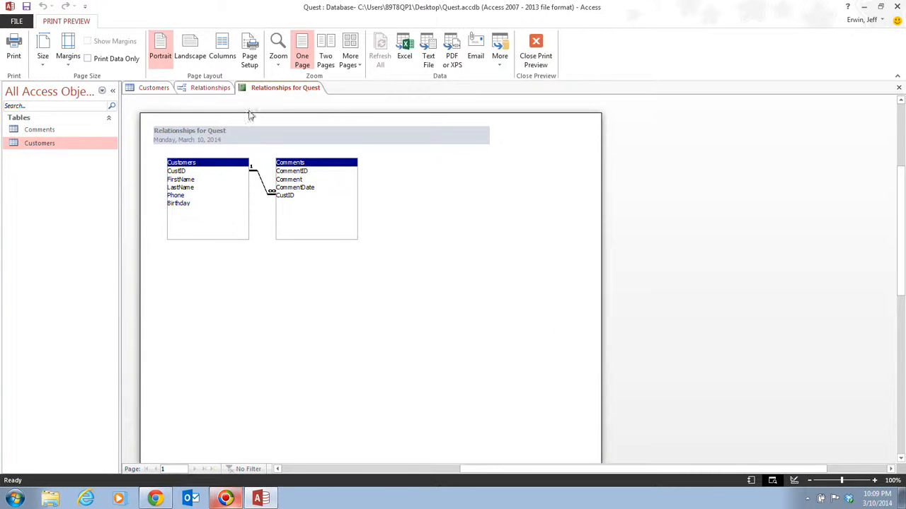
pyautogui.rightClick(299, 199)
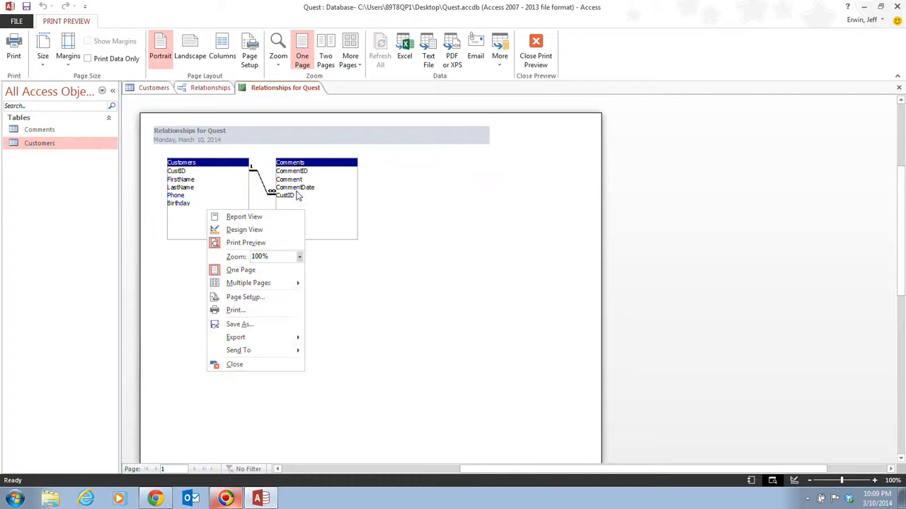
pyautogui.click(479, 276)
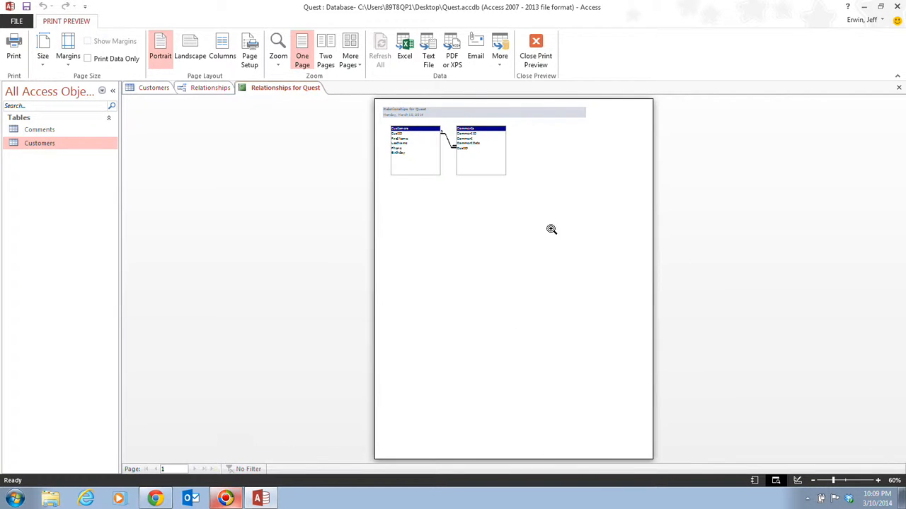
pyautogui.click(454, 170)
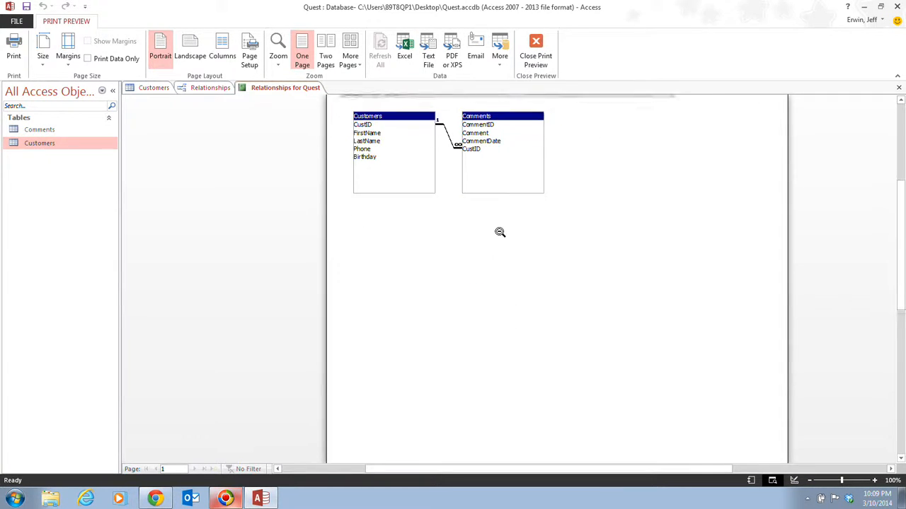
# Close the relationship report without saving it, and close the relationships layout to return to the Customers table.
pyautogui.rightClick(275, 92)
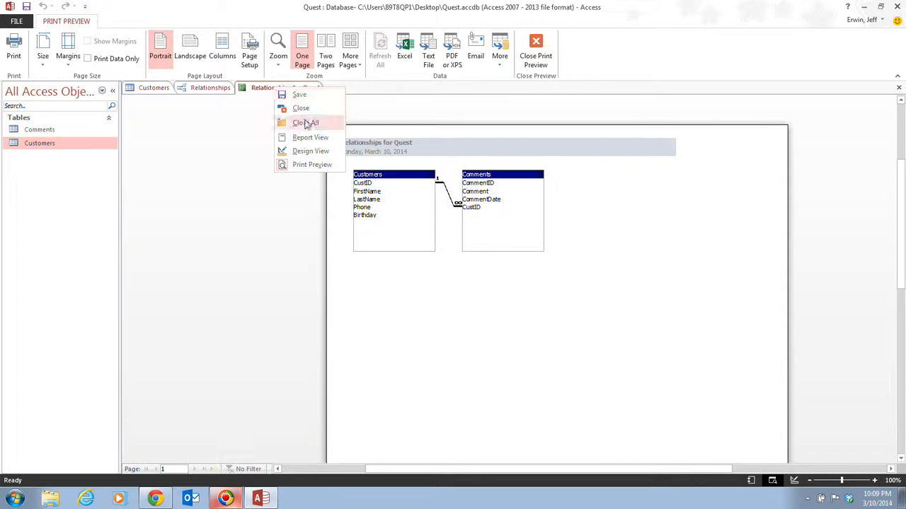
pyautogui.click(309, 107)
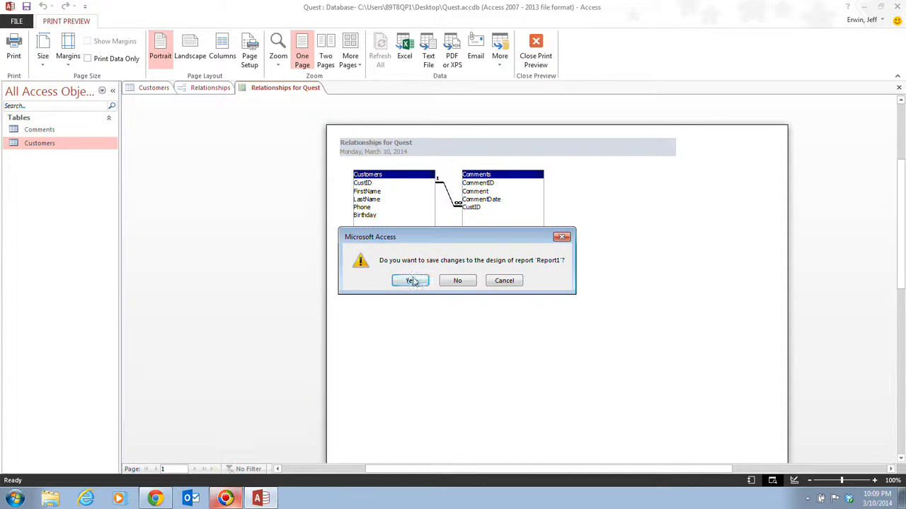
pyautogui.click(457, 281)
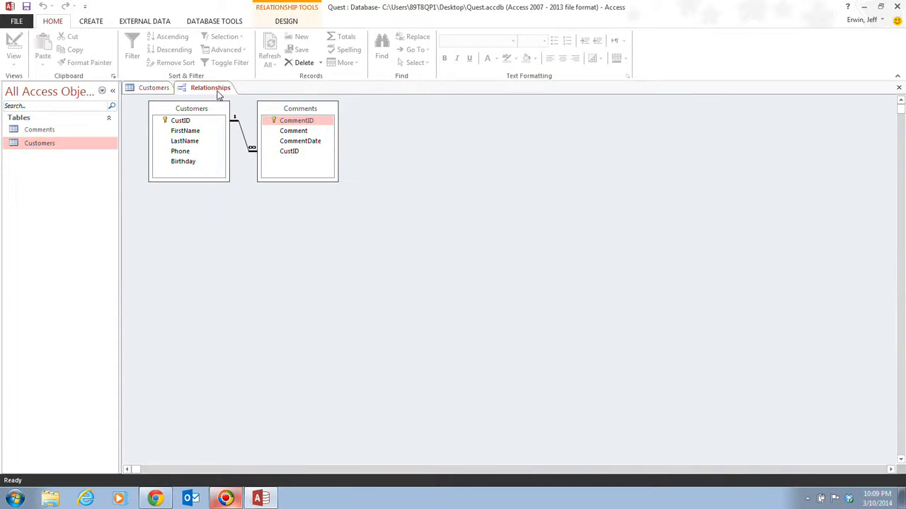
pyautogui.rightClick(220, 95)
pyautogui.click(235, 107)
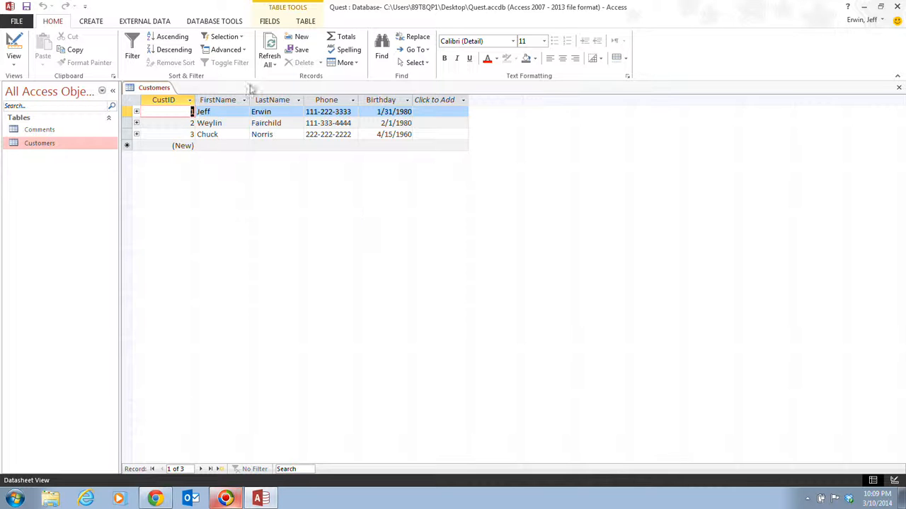
# Add the comment "Computer Science major at Iowa State University" dated 1/8/15 under the first customer, and widen the Comment column to fit it.
pyautogui.click(137, 111)
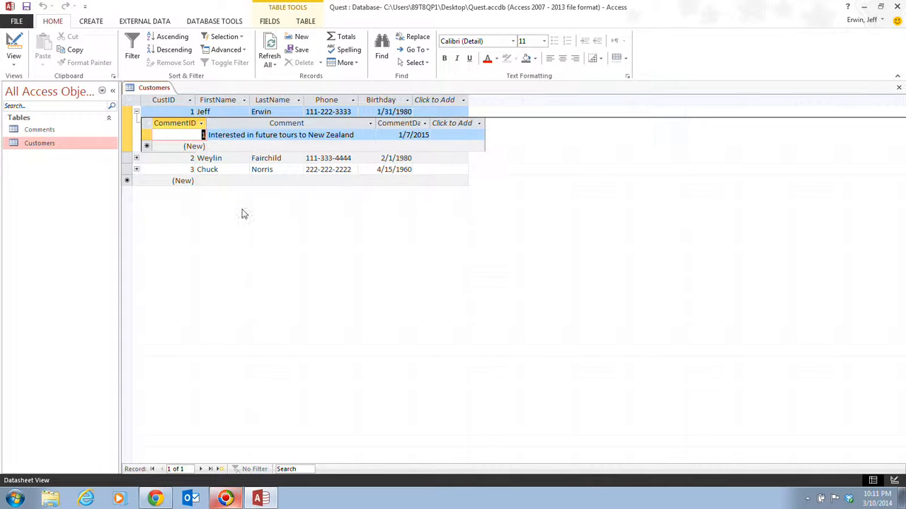
pyautogui.click(218, 146)
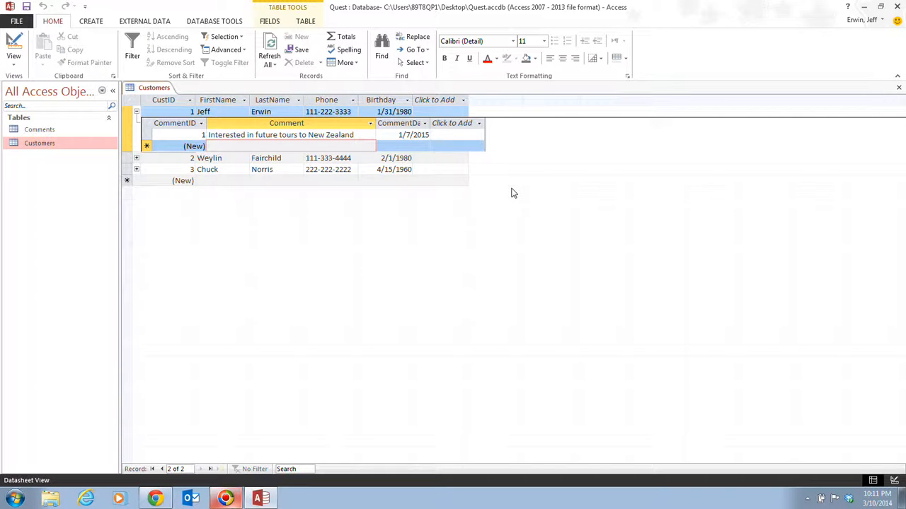
pyautogui.write('Computer ')
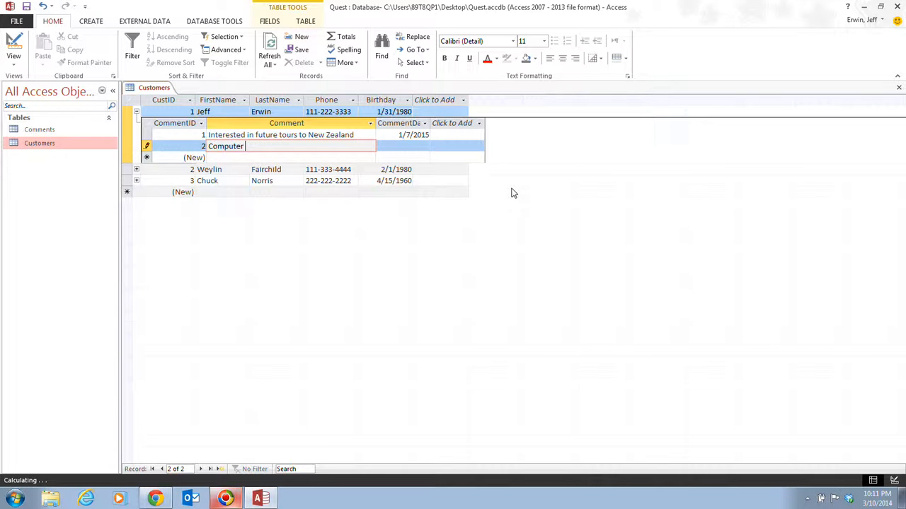
pyautogui.write('Science major at I')
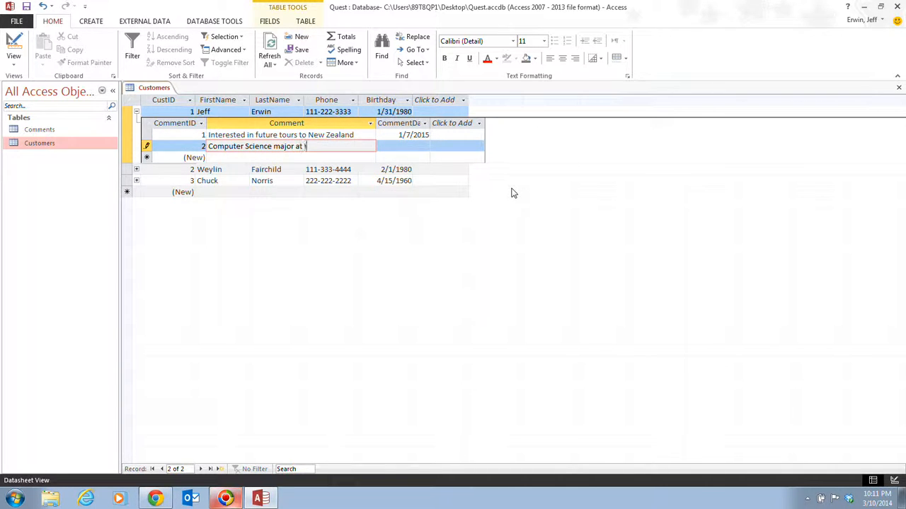
pyautogui.write('owa State University')
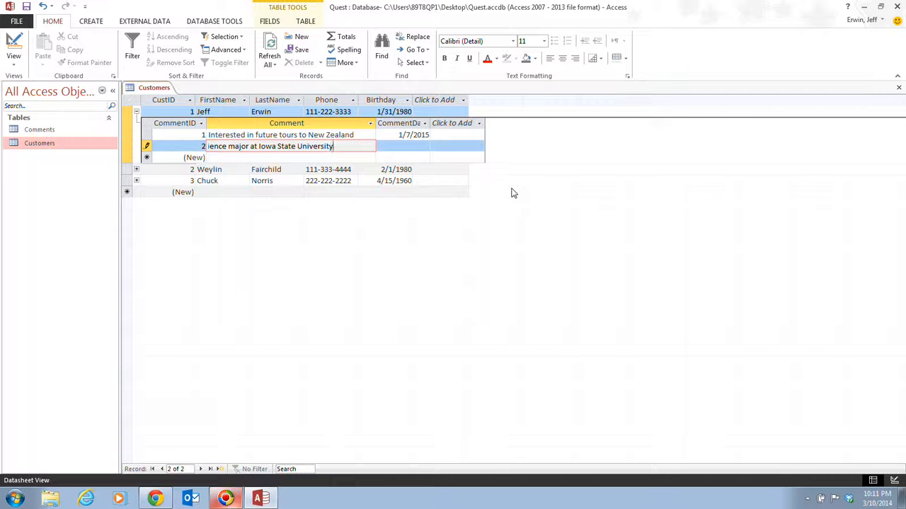
pyautogui.press('Tab')
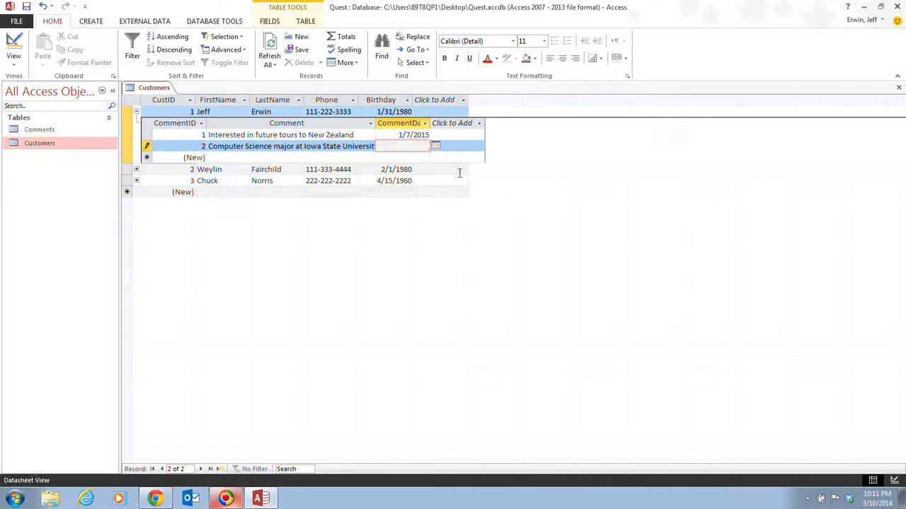
pyautogui.write('1/8/15')
pyautogui.press('Tab')
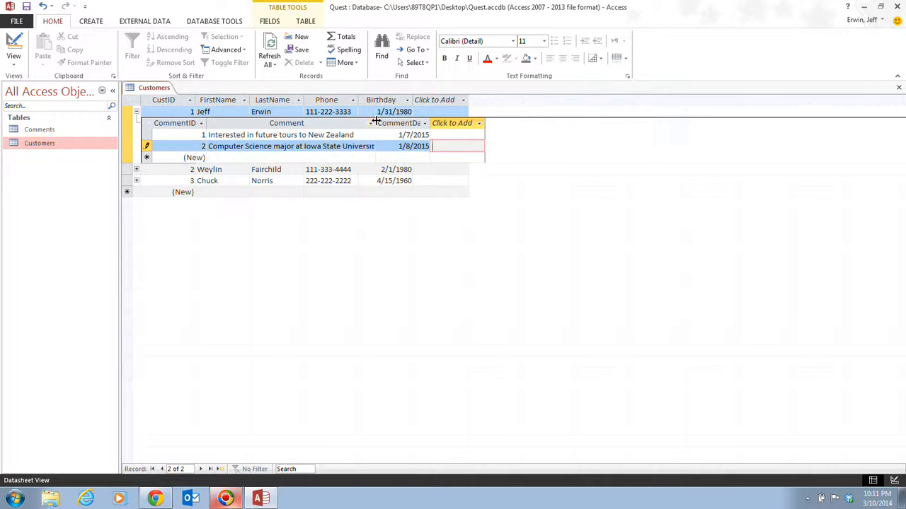
pyautogui.moveTo(375, 122); pyautogui.dragTo(384, 123)
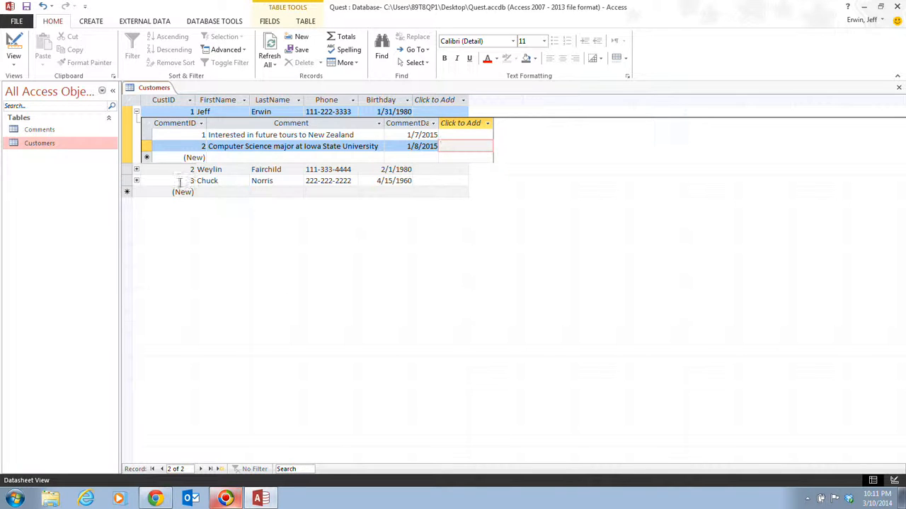
# Expand the third customer's related comments and place the cursor in the blank Comment field.
pyautogui.click(137, 183)
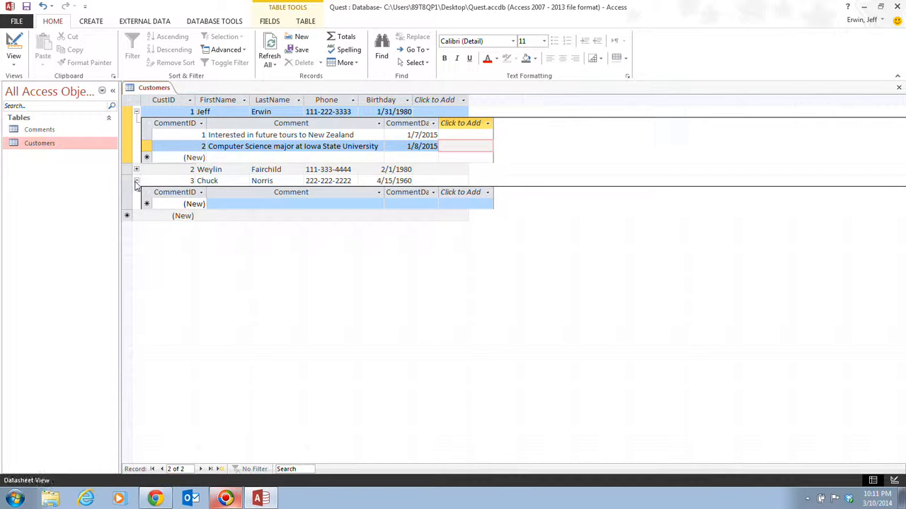
pyautogui.click(249, 204)
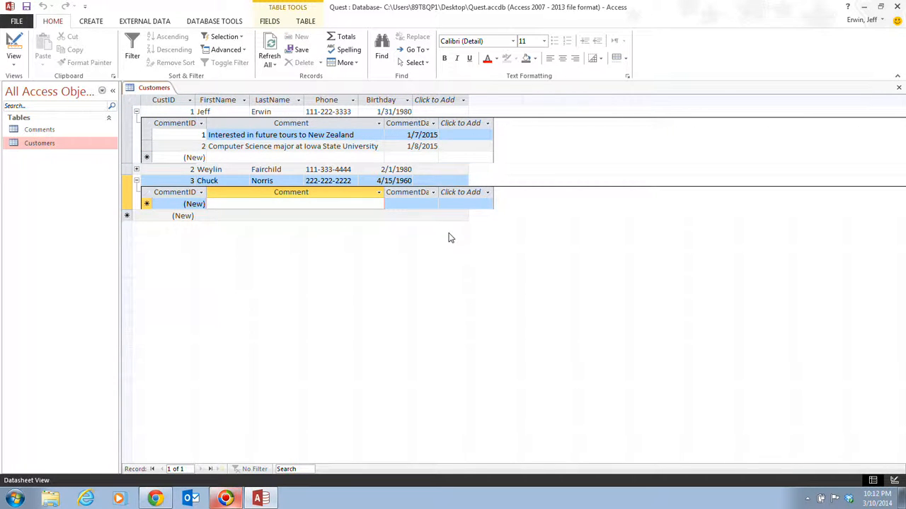
pyautogui.write('Bwws')
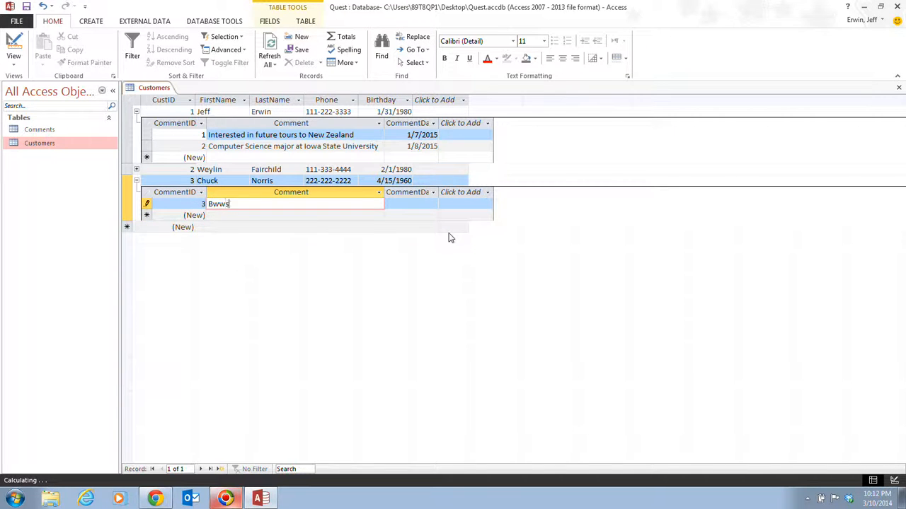
pyautogui.write('a rfi ==')
pyautogui.press('BackSpace')
pyautogui.press('BackSpace')
pyautogui.press('BackSpace')
pyautogui.press('BackSpace')
pyautogui.press('BackSpace')
pyautogui.press('BackSpace')
pyautogui.press('BackSpace')
pyautogui.press('BackSpace')
pyautogui.press('BackSpace')
pyautogui.press('BackSpace')
pyautogui.press('BackSpace')
pyautogui.press('BackSpace')
# Add the comment "Needs to travel with his seeing eye dog" dated 1/9/2015 under the third customer.
pyautogui.write('Needs to travel with ')
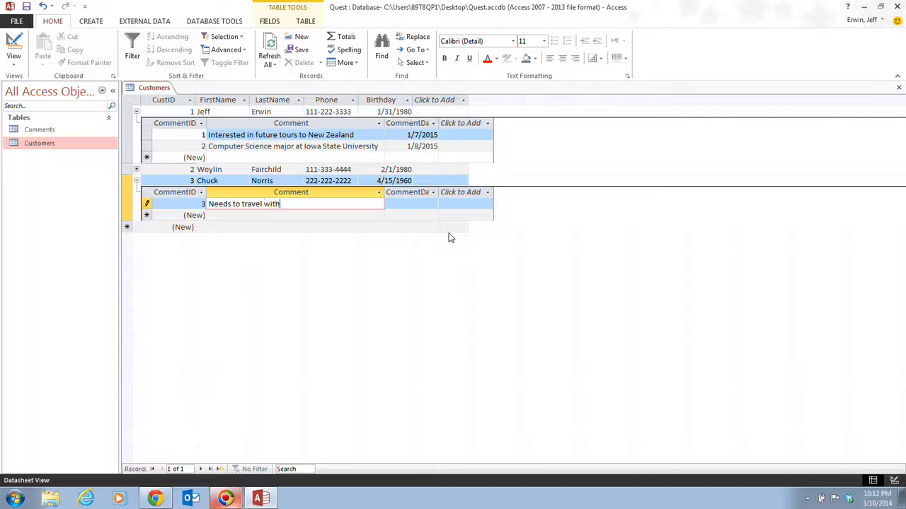
pyautogui.write('his seeing eye dog')
pyautogui.press('Tab')
pyautogui.write('1')
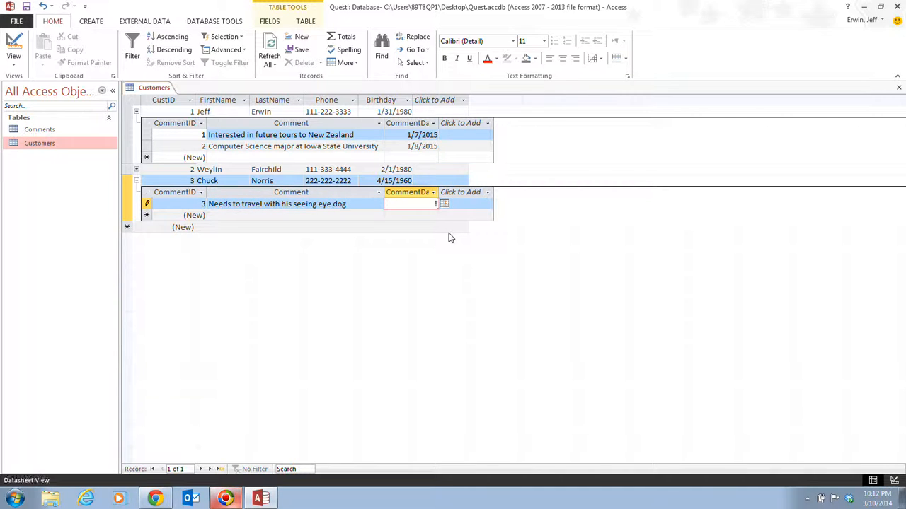
pyautogui.write('/9/2015')
pyautogui.press('Tab')
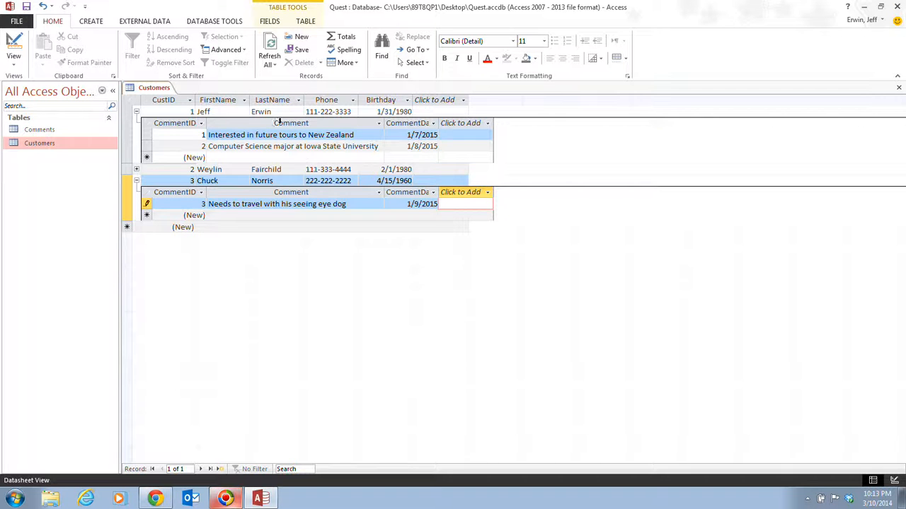
# Close the Customers table, saving the layout changes to Comments, and open the Comments table in Datasheet view.
pyautogui.rightClick(147, 89)
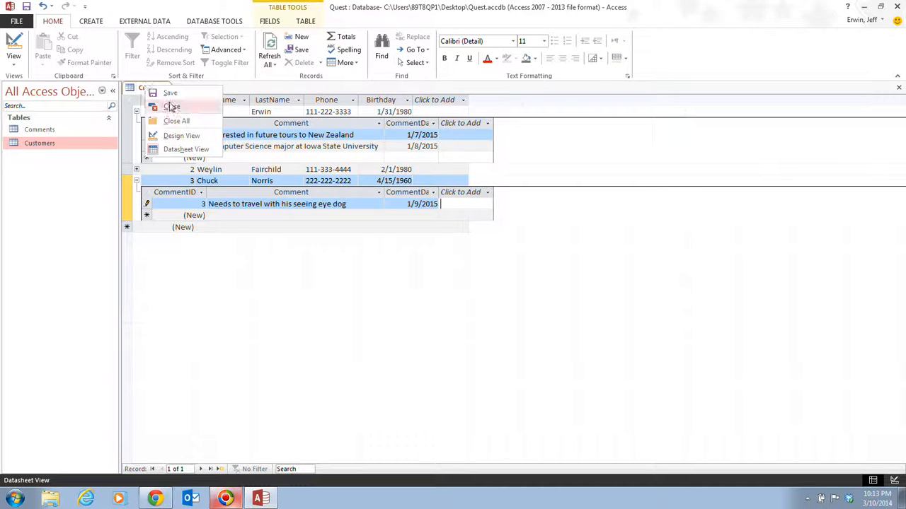
pyautogui.click(167, 105)
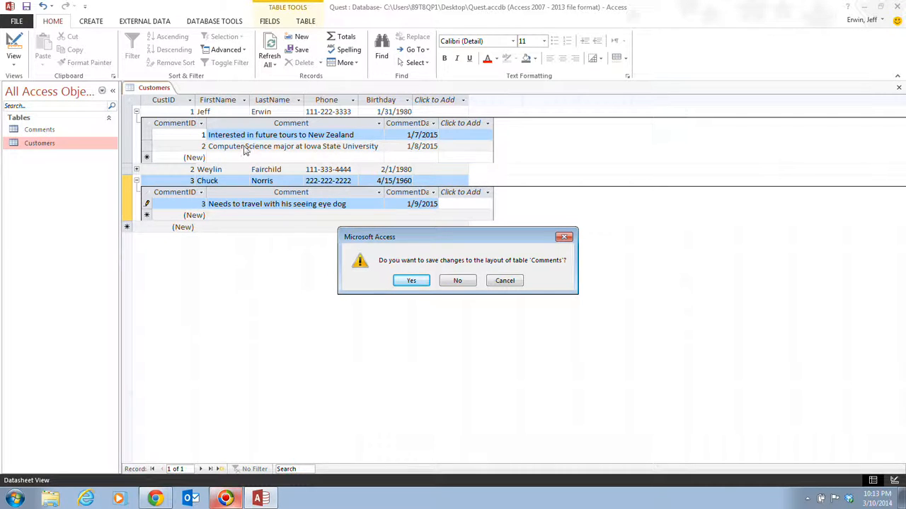
pyautogui.click(411, 281)
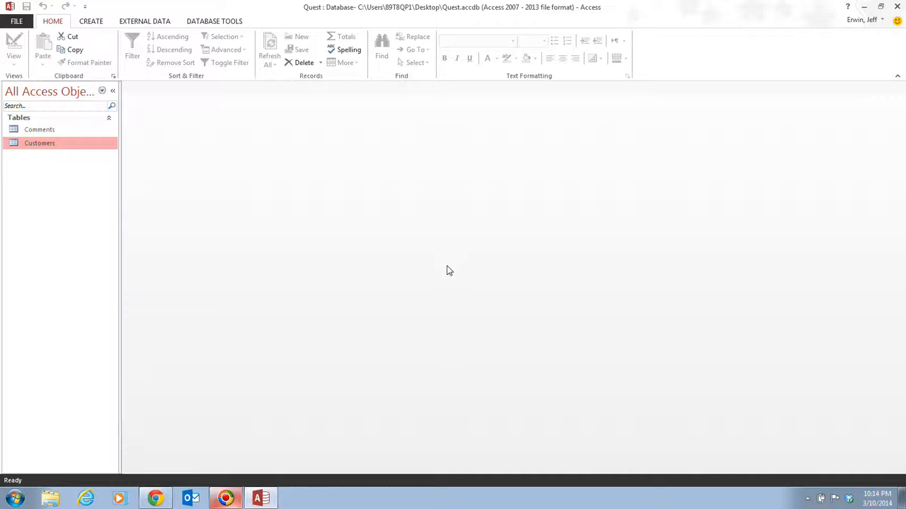
pyautogui.moveTo(60, 128); pyautogui.dragTo(60, 129)
pyautogui.doubleClick(60, 130)
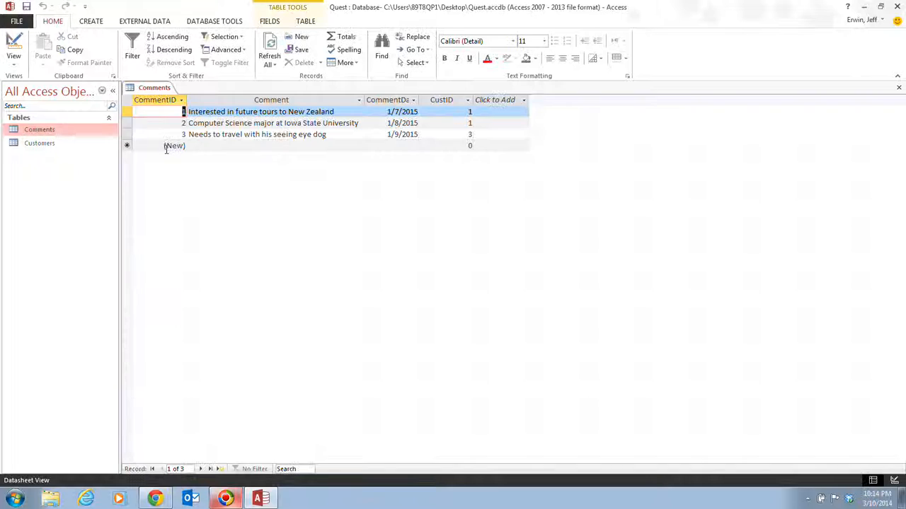